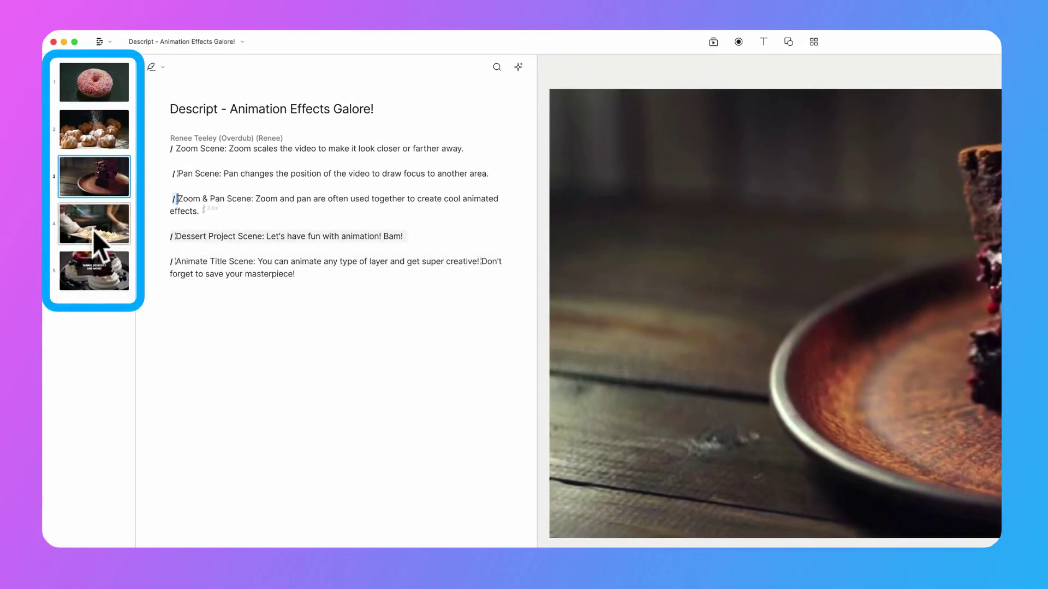
# Step: Go to scene 4 and select the meringue video layer to show its layout properties
pyautogui.click(93, 230)
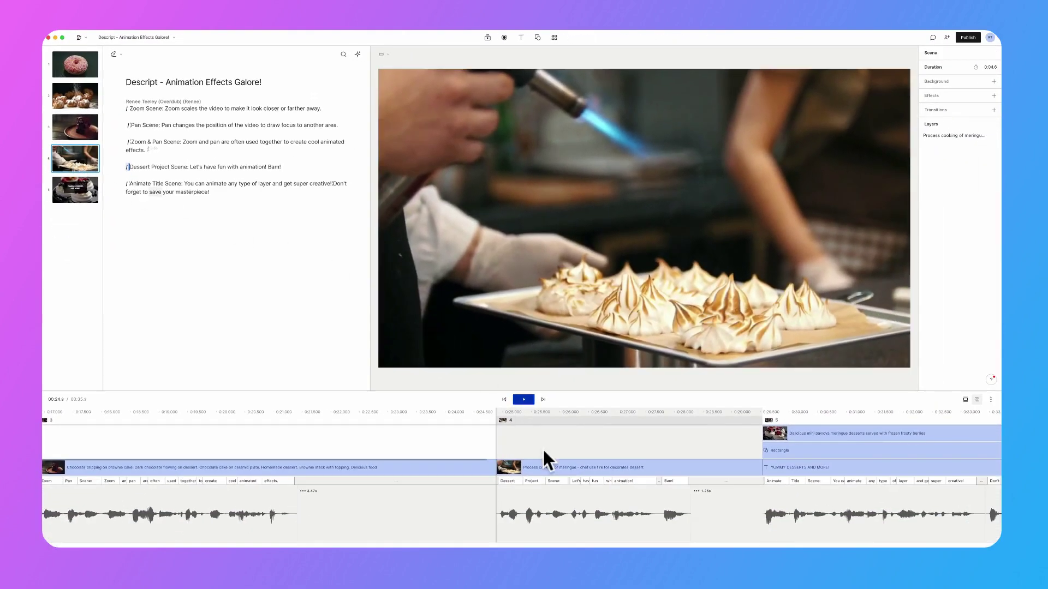
pyautogui.click(617, 286)
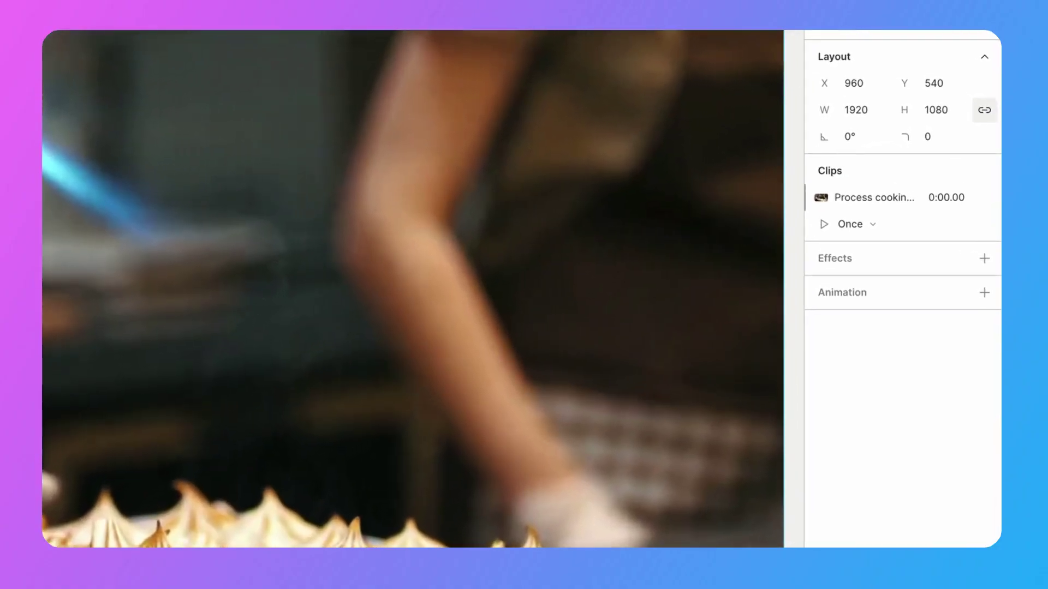
# Step: Apply the Zoom in animation preset to the meringue video layer
pyautogui.click(983, 292)
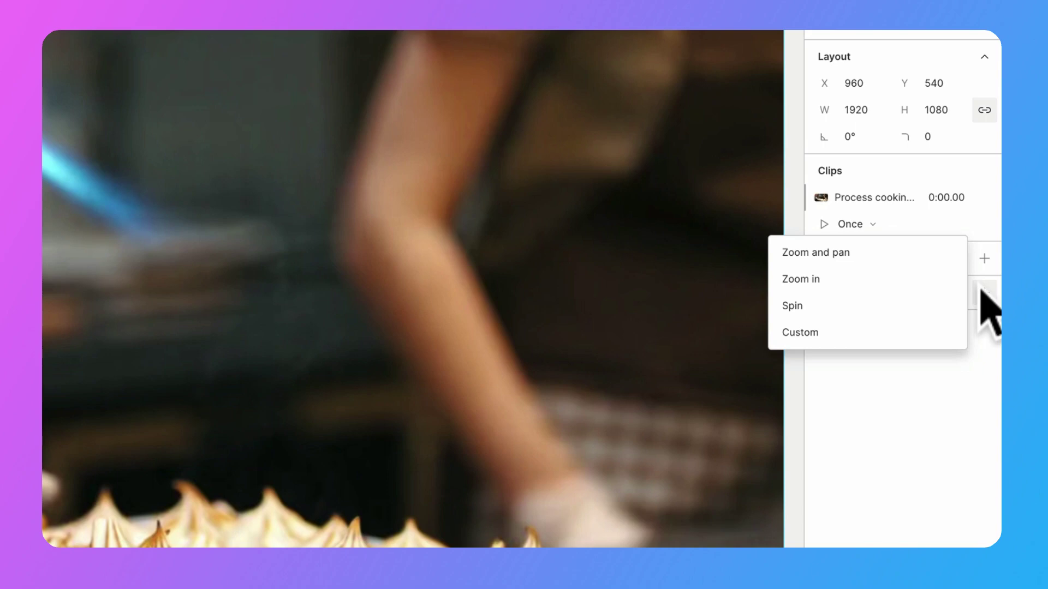
pyautogui.click(858, 285)
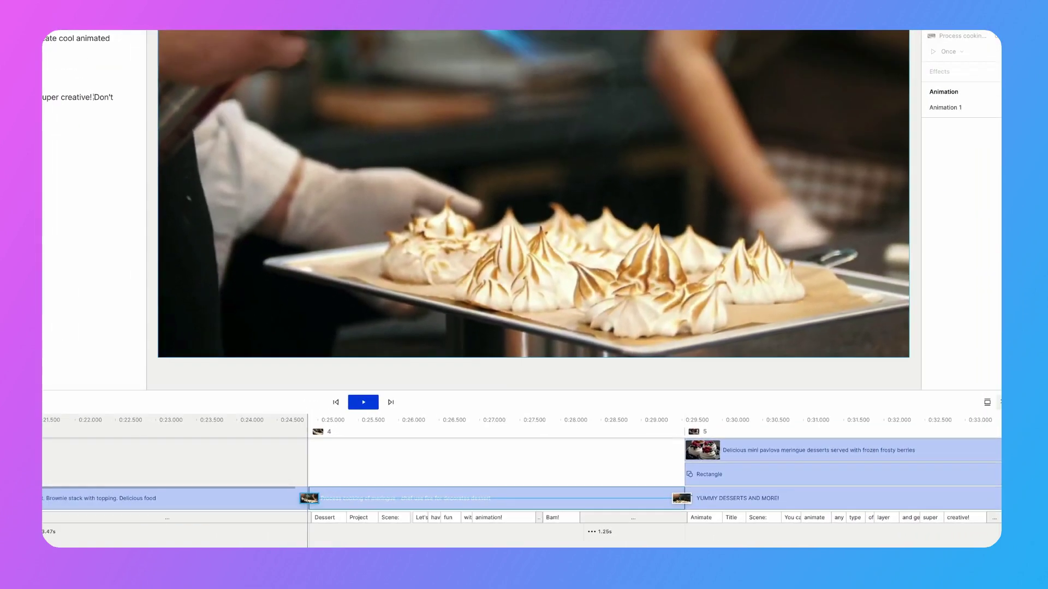
# Step: Scrub the Zoom in end keyframe to preview the zoom, leaving it near 0:29.3
pyautogui.moveTo(681, 499)
pyautogui.mouseDown()
pyautogui.moveTo(605, 503)
pyautogui.moveTo(626, 522)
pyautogui.mouseUp()
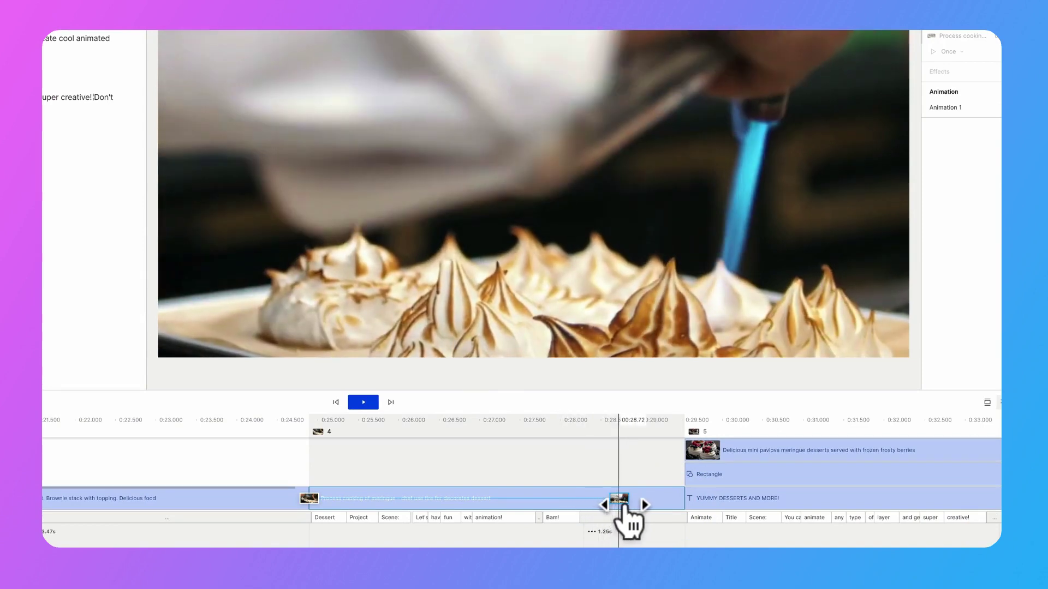
pyautogui.moveTo(627, 521)
pyautogui.mouseDown()
pyautogui.moveTo(374, 518)
pyautogui.moveTo(559, 505)
pyautogui.moveTo(608, 521)
pyautogui.moveTo(685, 521)
pyautogui.mouseUp()
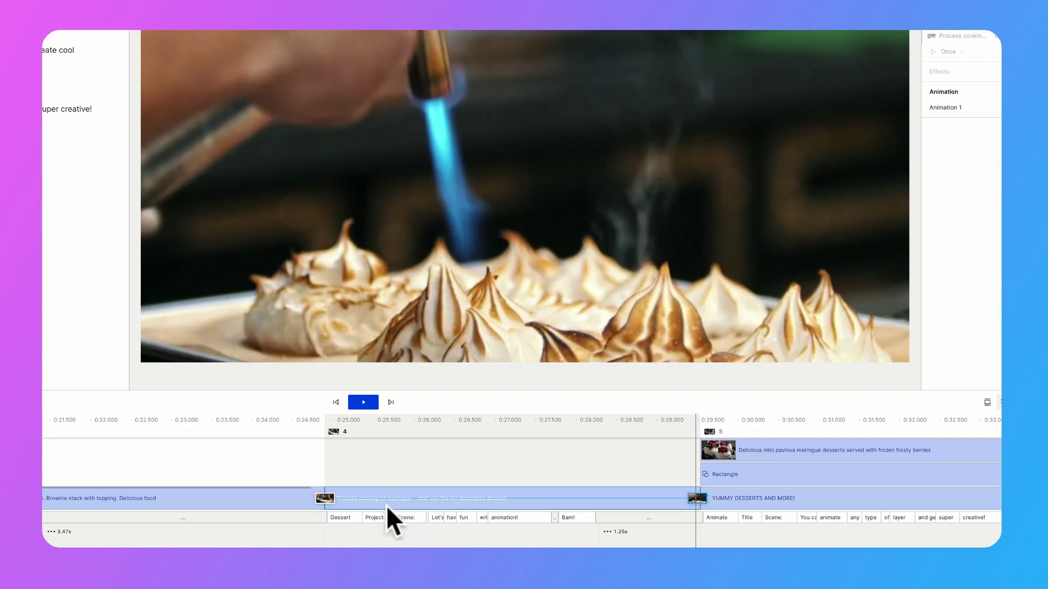
# Step: At the end keyframe, scale the meringue video up to 2865×1611
pyautogui.click(325, 497)
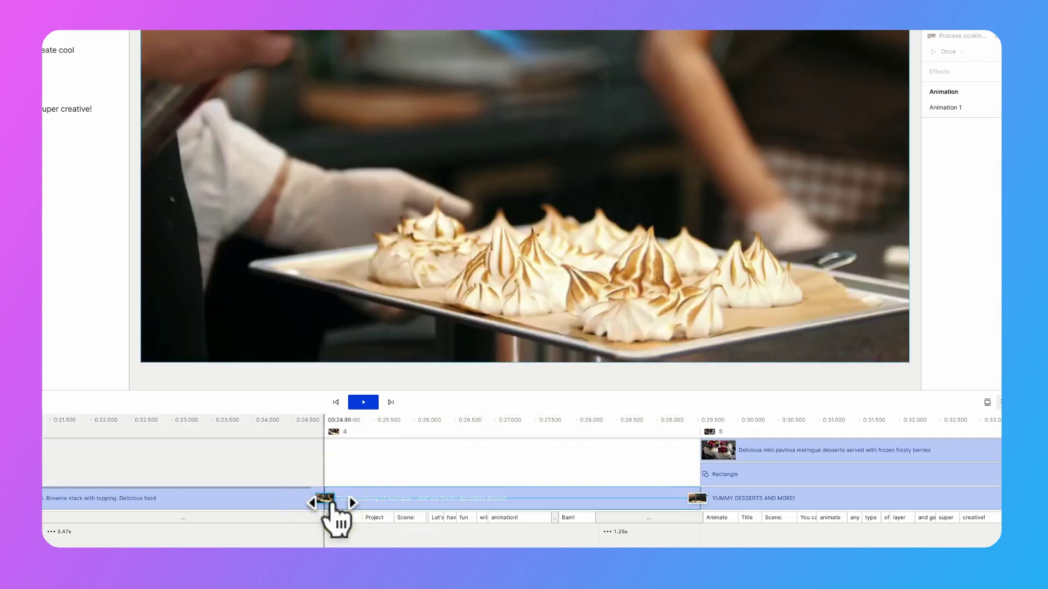
pyautogui.click(696, 500)
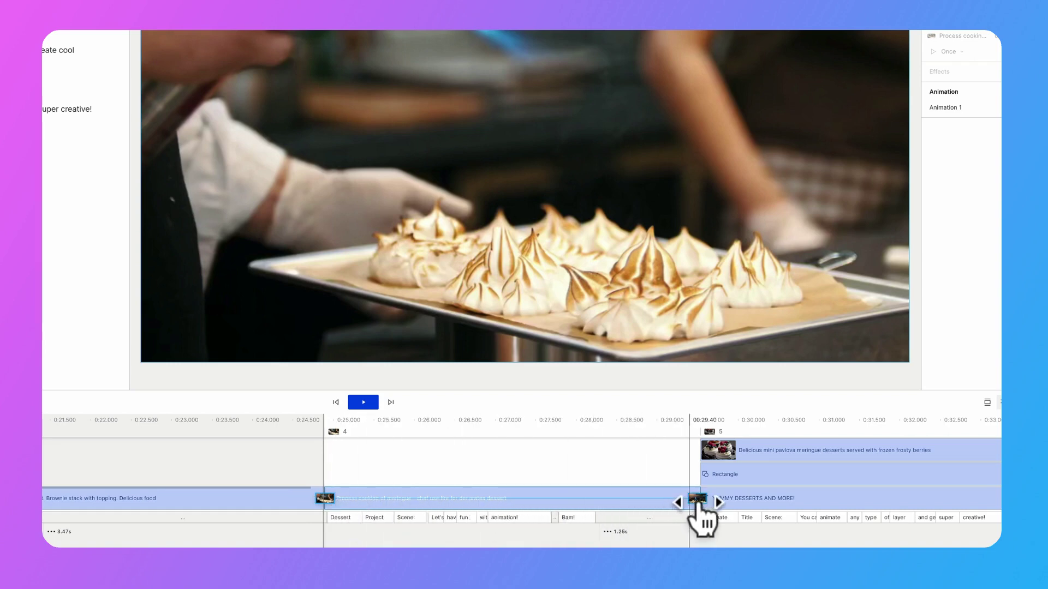
pyautogui.click(697, 500)
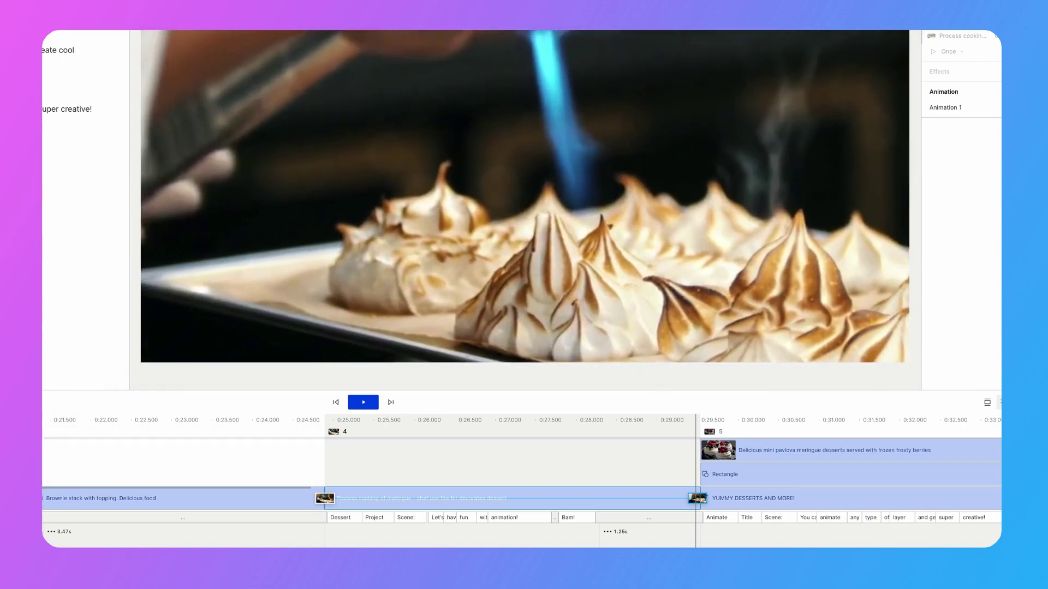
pyautogui.moveTo(98, 388); pyautogui.dragTo(133, 379)
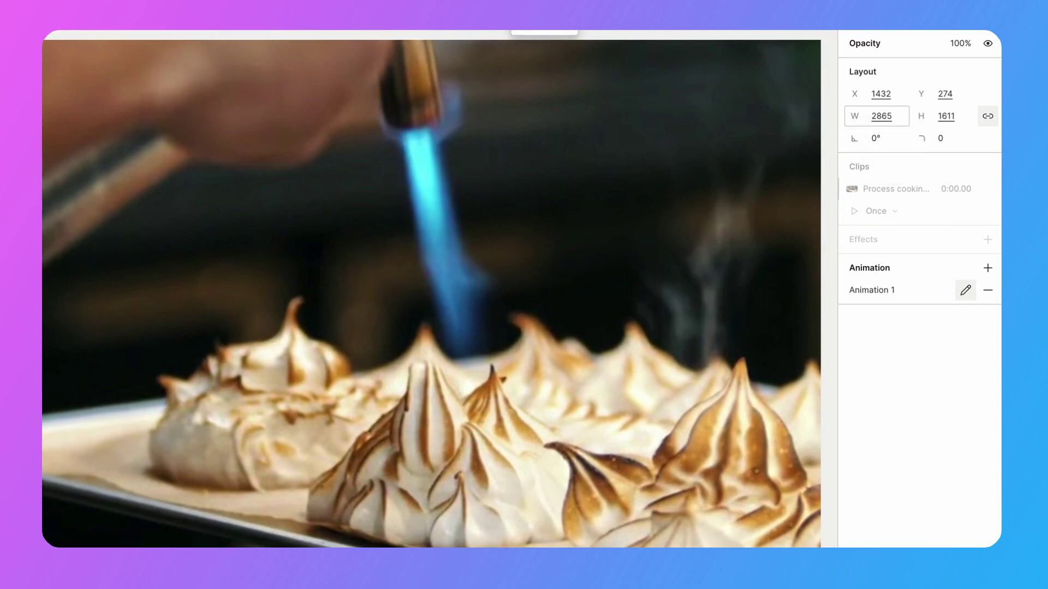
# Step: Set the end keyframe to 2873×1616 at X 1312, Y 316, rotated -15°
pyautogui.moveTo(884, 125)
pyautogui.mouseDown()
pyautogui.moveTo(856, 115)
pyautogui.moveTo(608, 132)
pyautogui.moveTo(907, 134)
pyautogui.moveTo(895, 134)
pyautogui.moveTo(889, 112)
pyautogui.mouseUp()
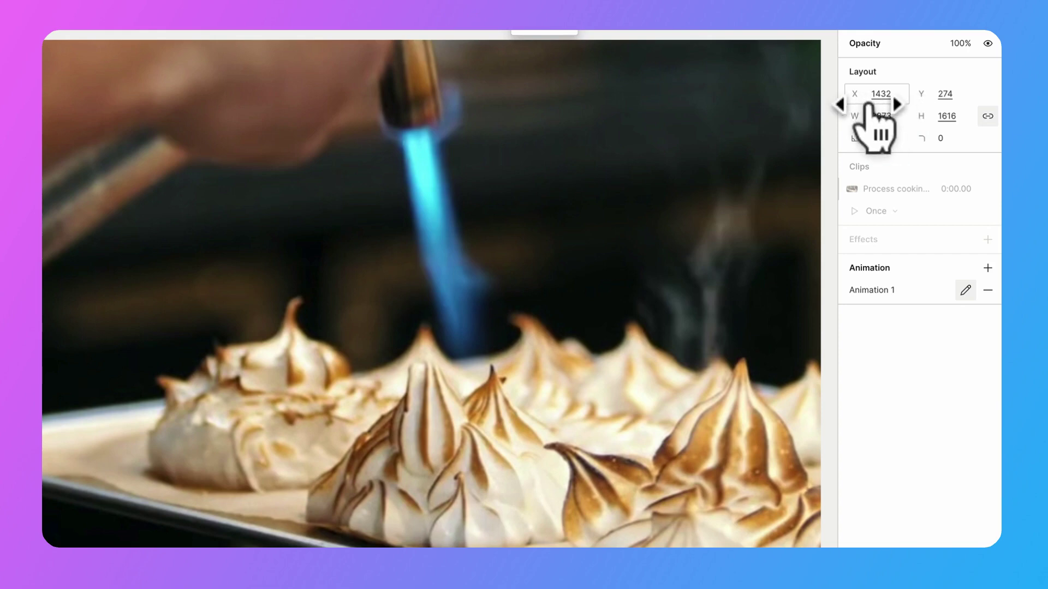
pyautogui.moveTo(890, 104); pyautogui.dragTo(726, 112)
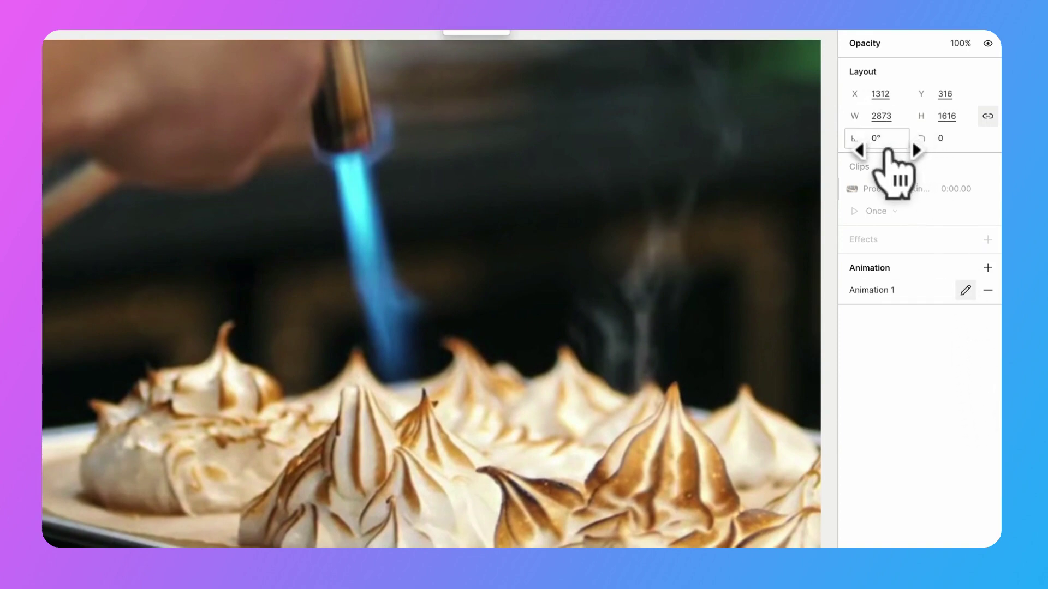
pyautogui.moveTo(886, 147); pyautogui.dragTo(855, 144)
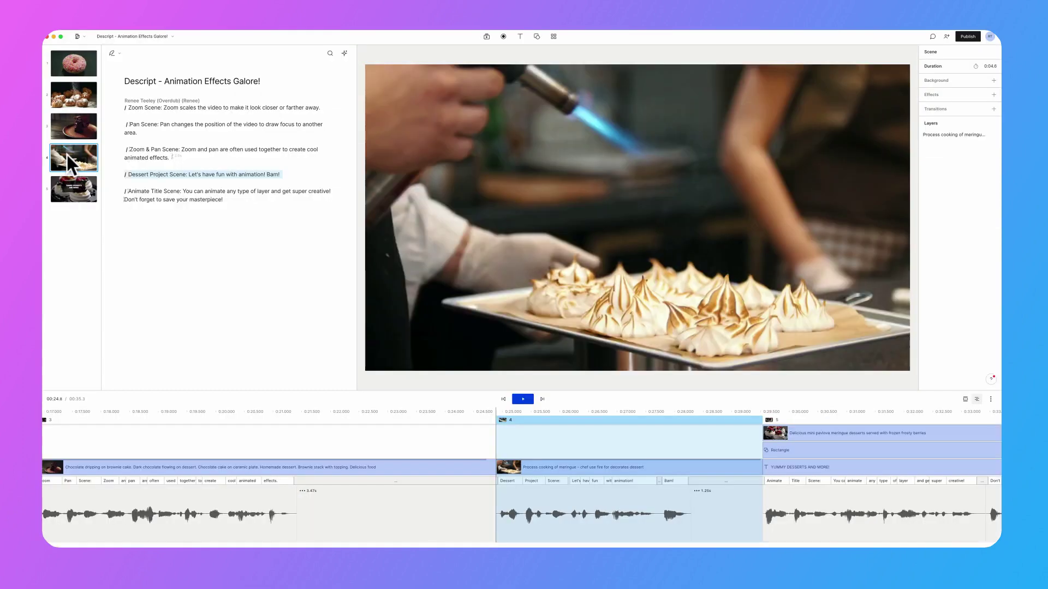
# Step: Play the meringue animation and nudge Animation 1's end keyframe slightly later
pyautogui.press('space')
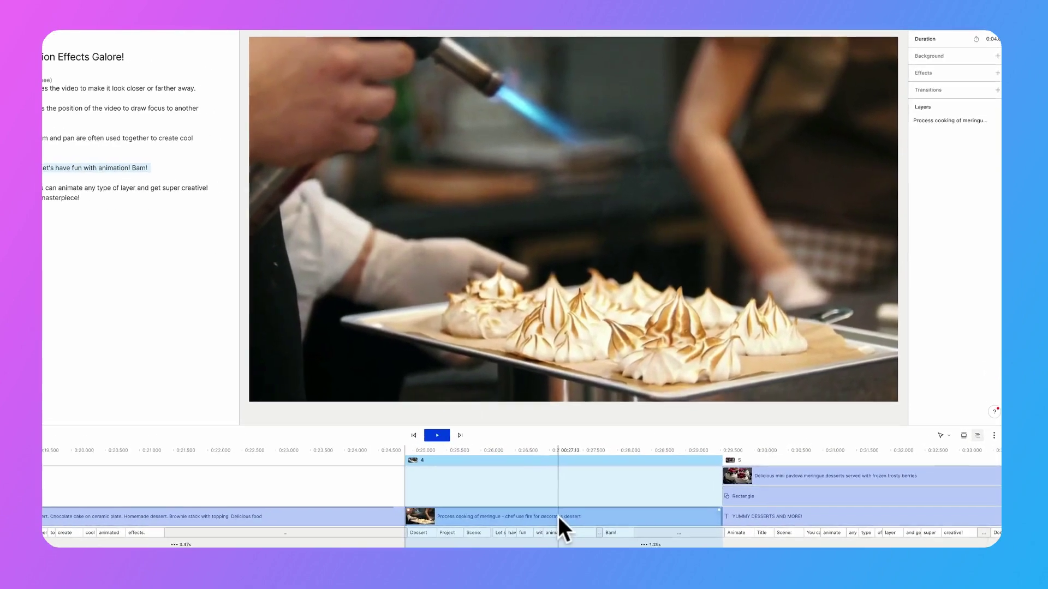
pyautogui.click(558, 516)
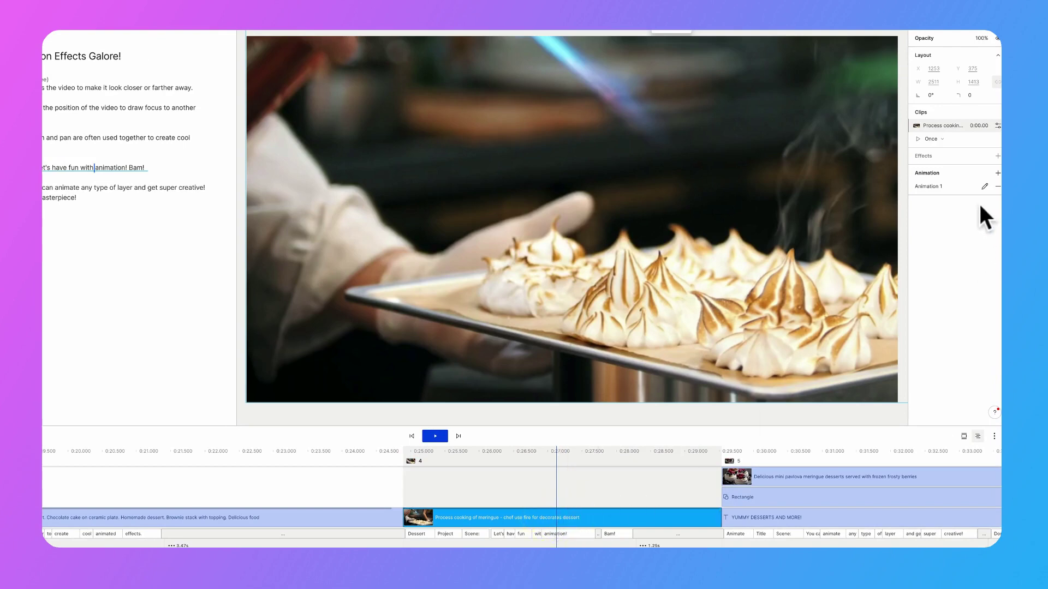
pyautogui.click(984, 188)
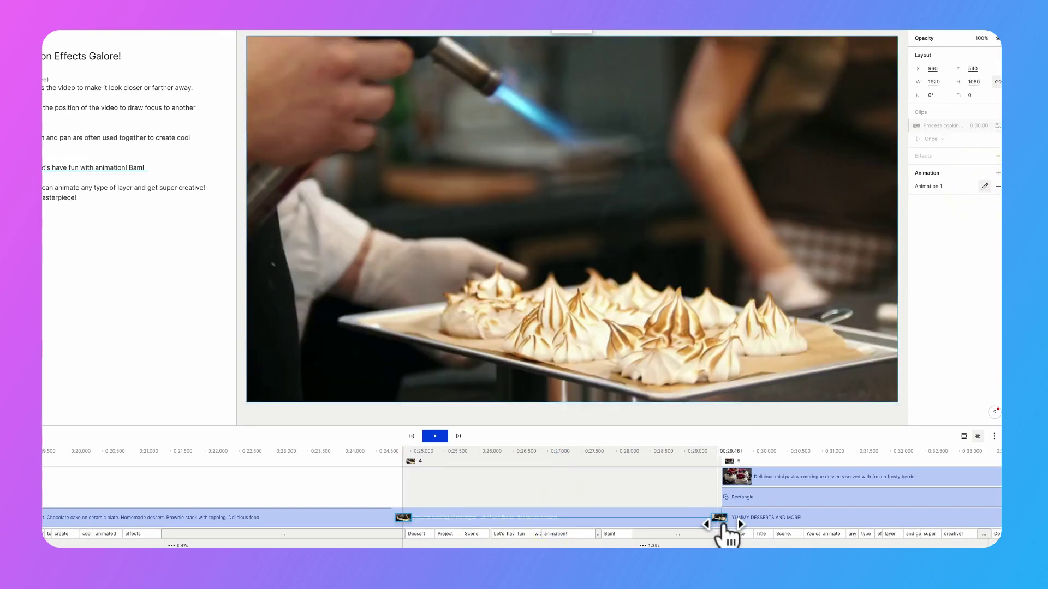
pyautogui.moveTo(726, 535); pyautogui.dragTo(726, 532)
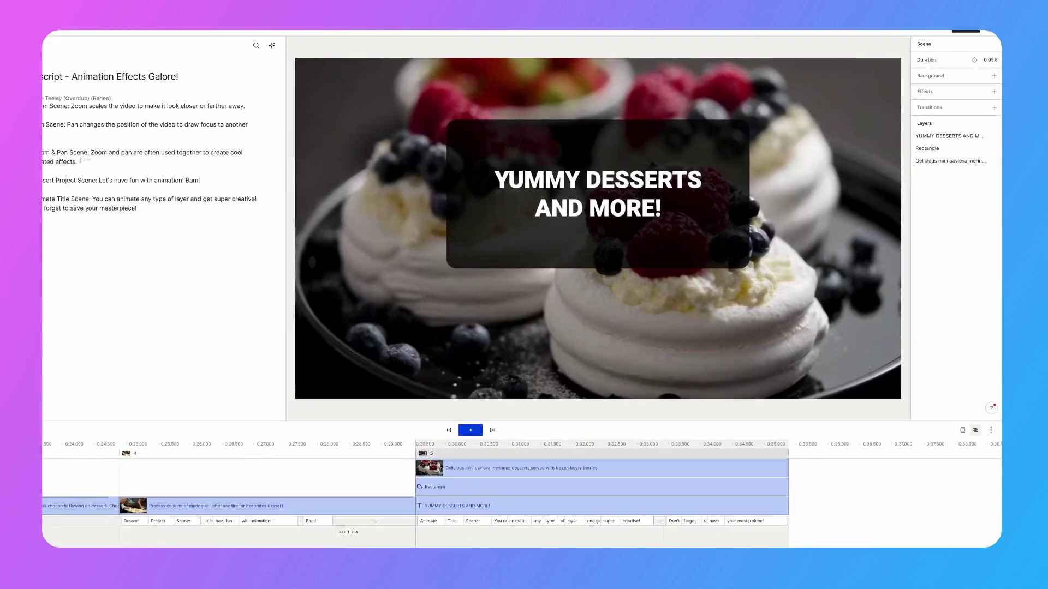
# Step: Add a Custom animation to the title's dark rectangle and move its end keyframe earlier
pyautogui.click(669, 250)
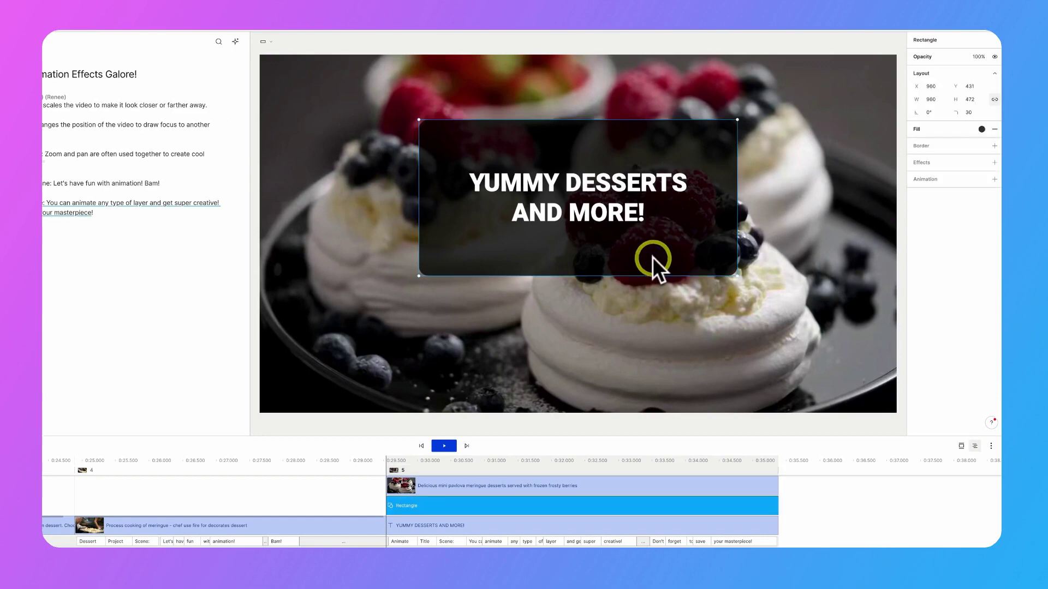
pyautogui.click(994, 179)
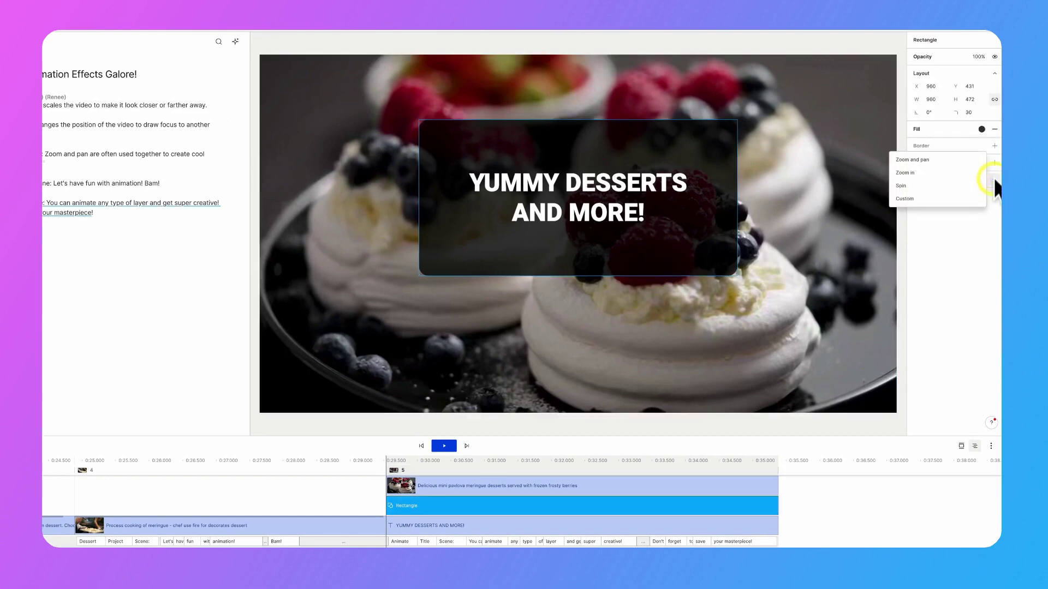
pyautogui.click(917, 200)
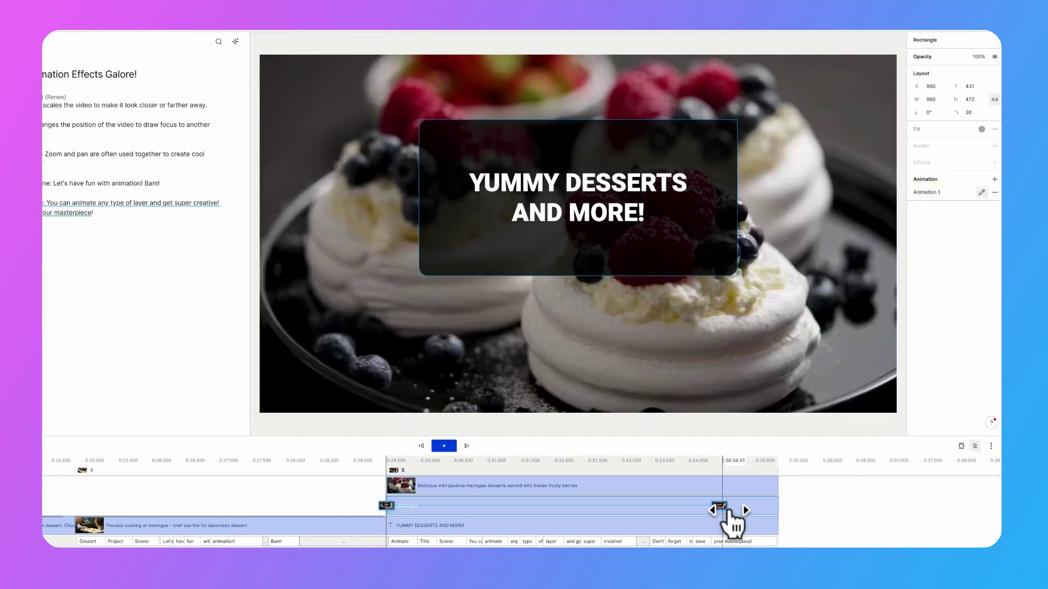
pyautogui.moveTo(729, 513)
pyautogui.mouseDown()
pyautogui.moveTo(433, 500)
pyautogui.moveTo(398, 528)
pyautogui.moveTo(431, 525)
pyautogui.mouseUp()
pyautogui.click(437, 526)
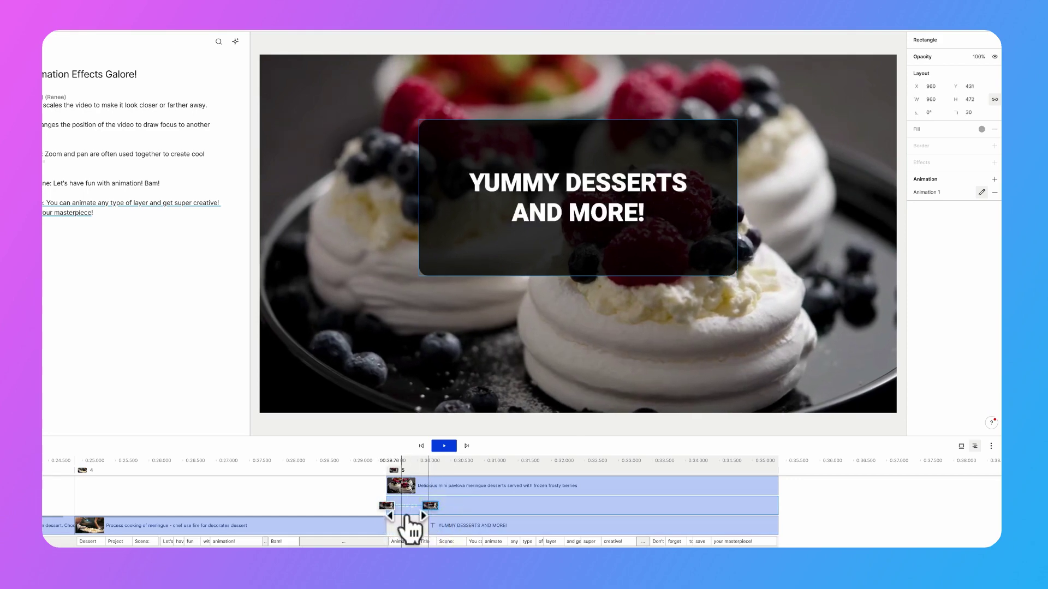
# Step: Shrink the rectangle to a thin vertical bar at the start keyframe, then play the title animation
pyautogui.click(389, 506)
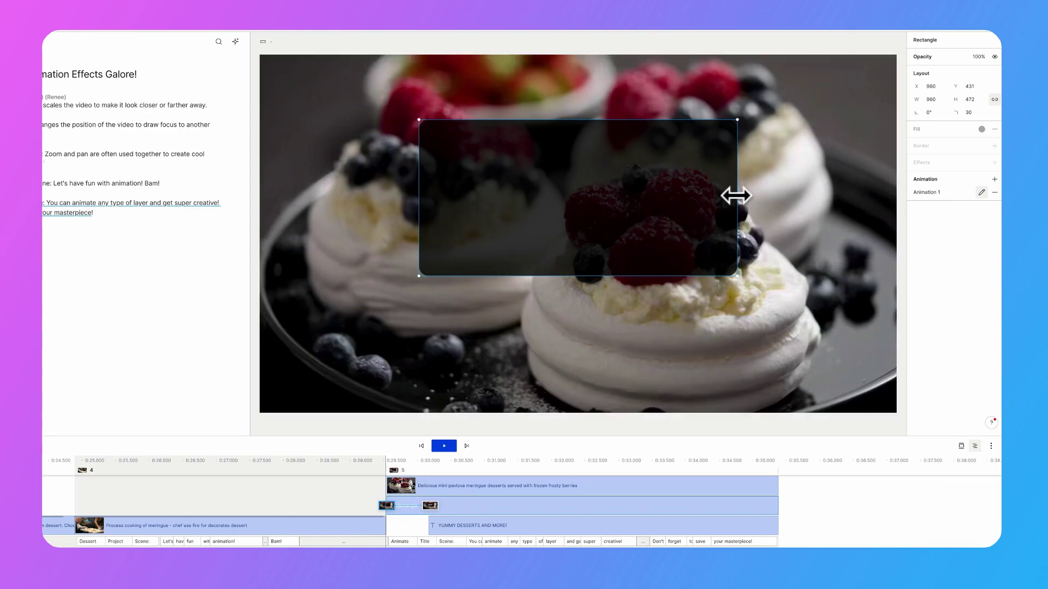
pyautogui.moveTo(736, 196); pyautogui.dragTo(429, 198)
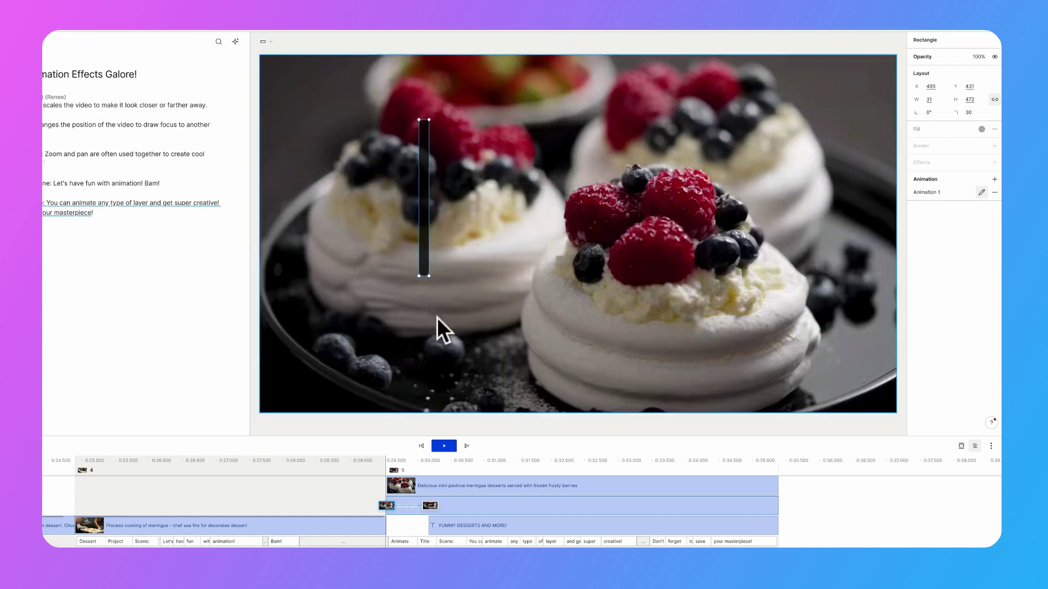
pyautogui.click(432, 507)
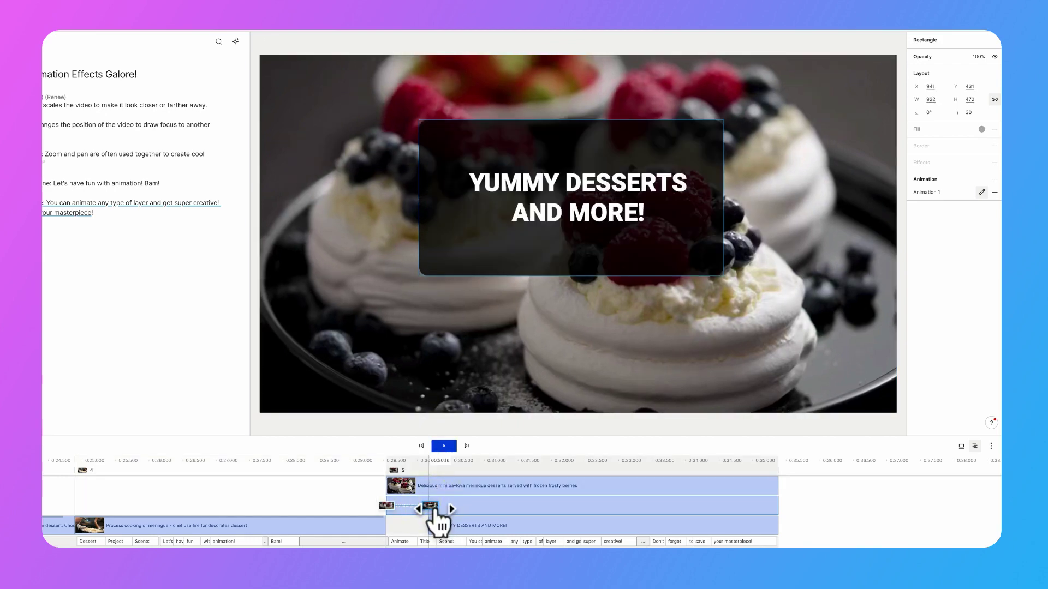
pyautogui.press('Escape')
pyautogui.press('space')
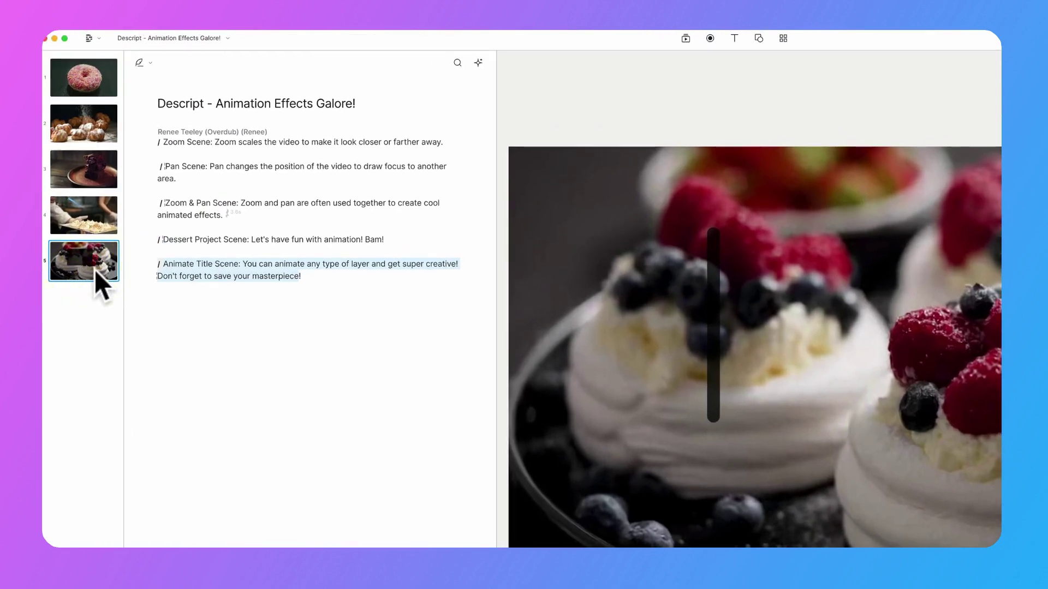
# Step: Save the Animate Title scene as a new template and publish it
pyautogui.rightClick(94, 270)
pyautogui.click(128, 363)
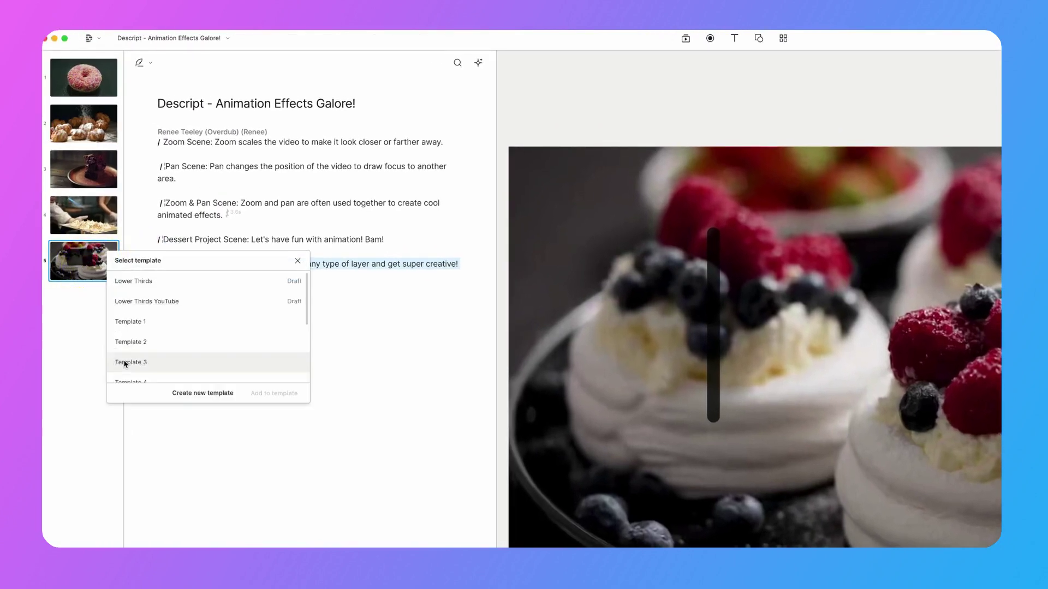
pyautogui.click(207, 392)
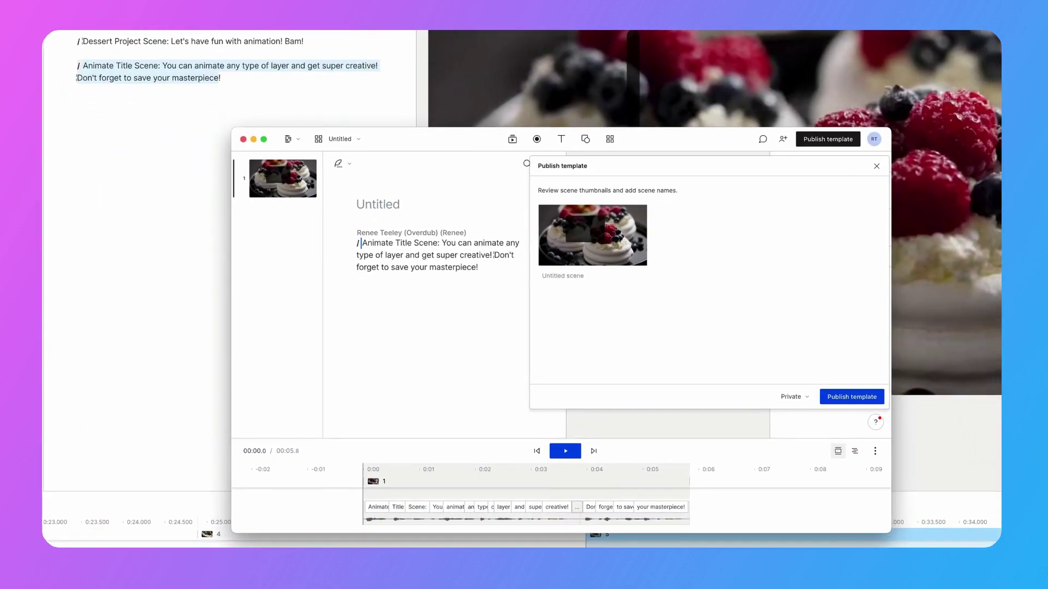
pyautogui.click(854, 397)
pyautogui.click(244, 138)
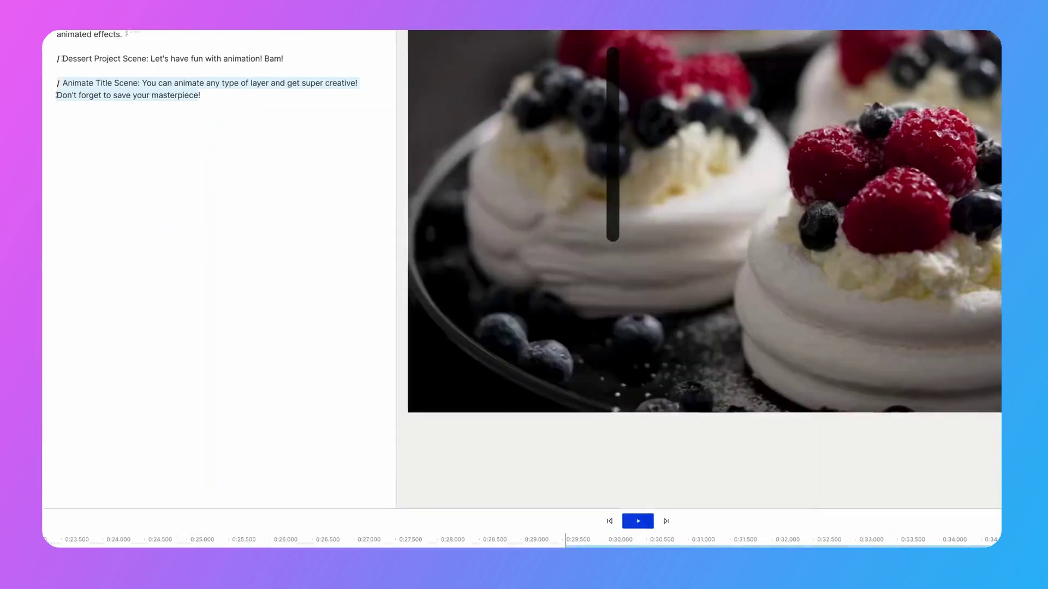
# Step: Show the Templates panel listing Yummy Dessert under My Templates
pyautogui.click(467, 42)
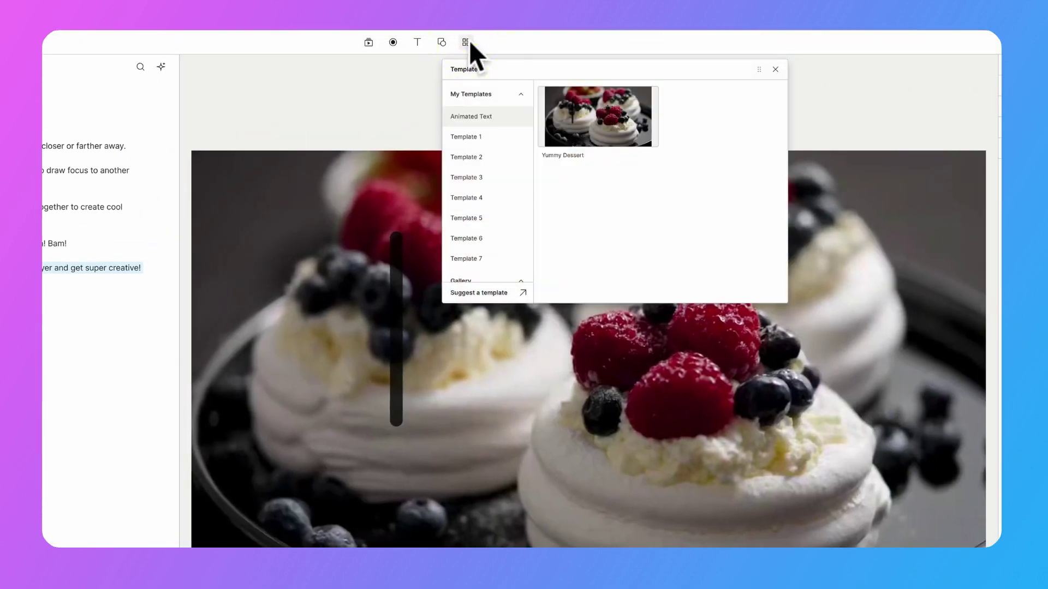